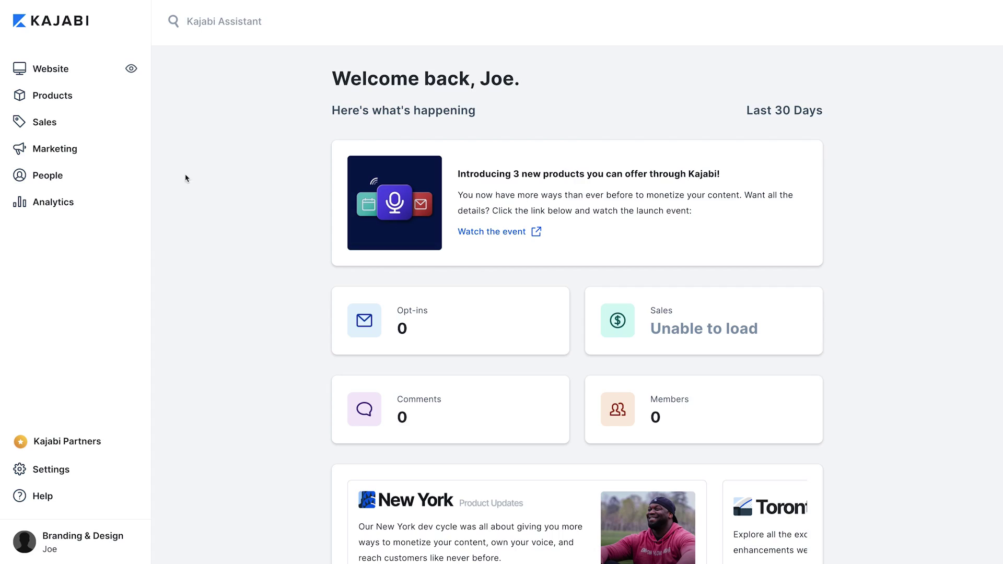
Step: Start a new coaching program from the Products > Coaching page
{"action": "left_click", "coordinate": [69, 98]}
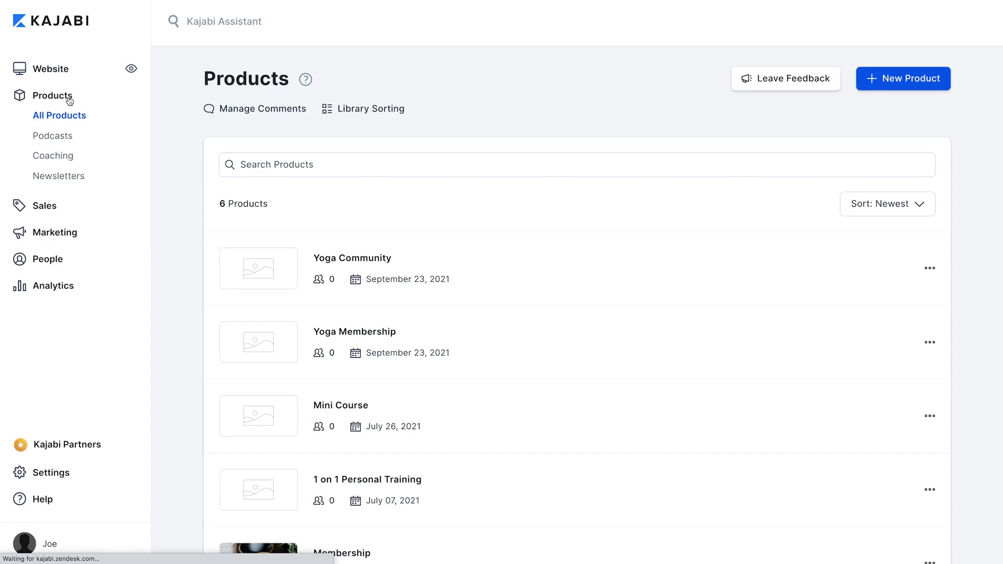
{"action": "left_click", "coordinate": [65, 158]}
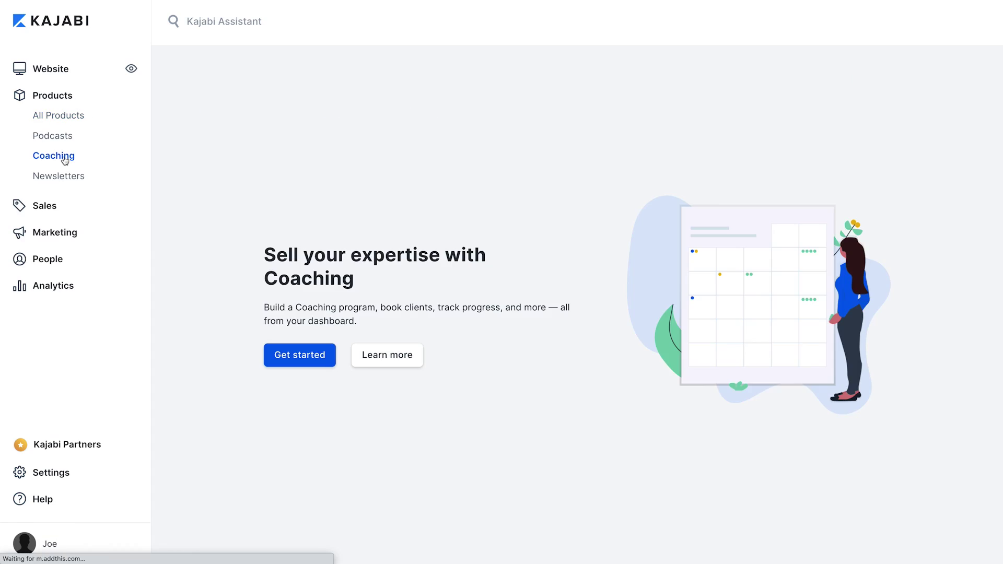
{"action": "left_click", "coordinate": [291, 354]}
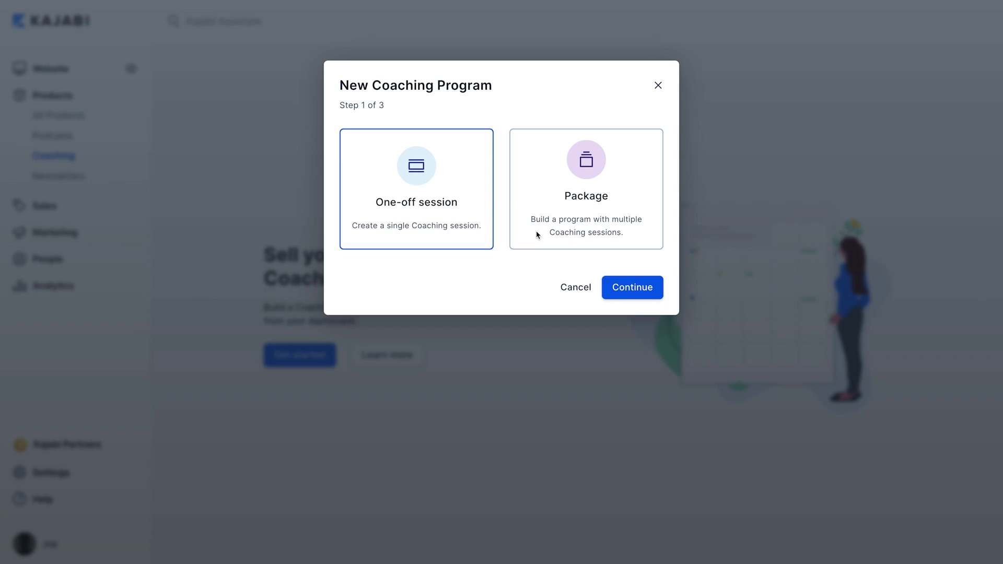
Step: Choose the Package program type and title it 'Fitness Program'
{"action": "left_click", "coordinate": [538, 235]}
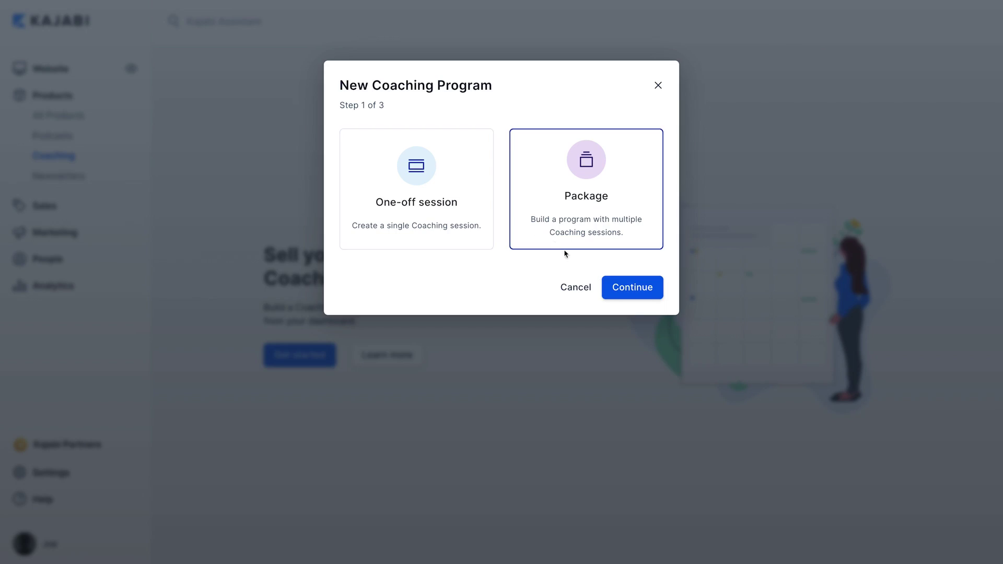
{"action": "left_click", "coordinate": [609, 290]}
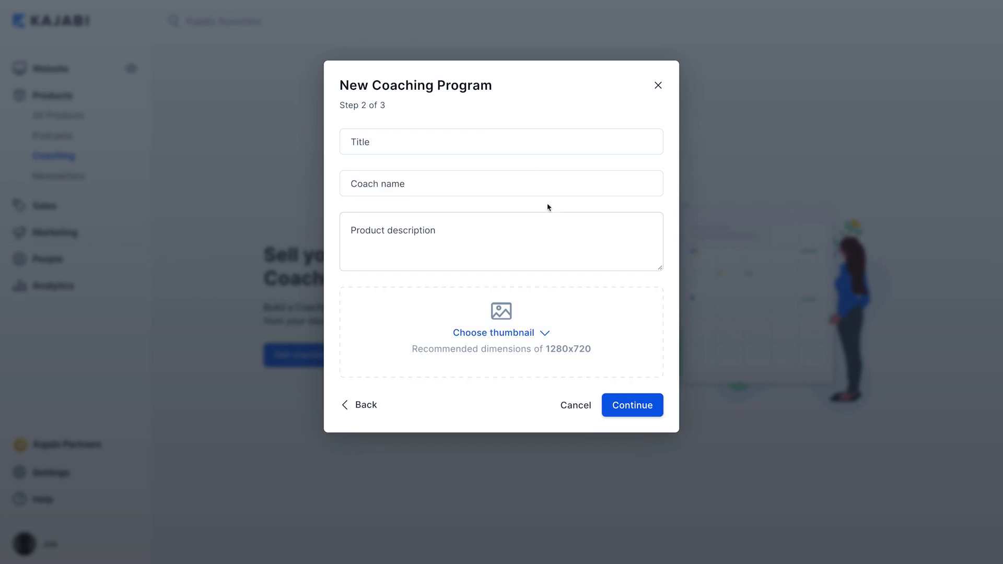
{"action": "left_click", "coordinate": [514, 142]}
{"action": "type", "text": "Fitness Program"}
Step: Add the coach name, description 'All things fitness!' and a thumbnail image
{"action": "left_click", "coordinate": [506, 181]}
{"action": "left_click", "coordinate": [486, 230]}
{"action": "type", "text": "All things fitness!"}
{"action": "left_click", "coordinate": [542, 331]}
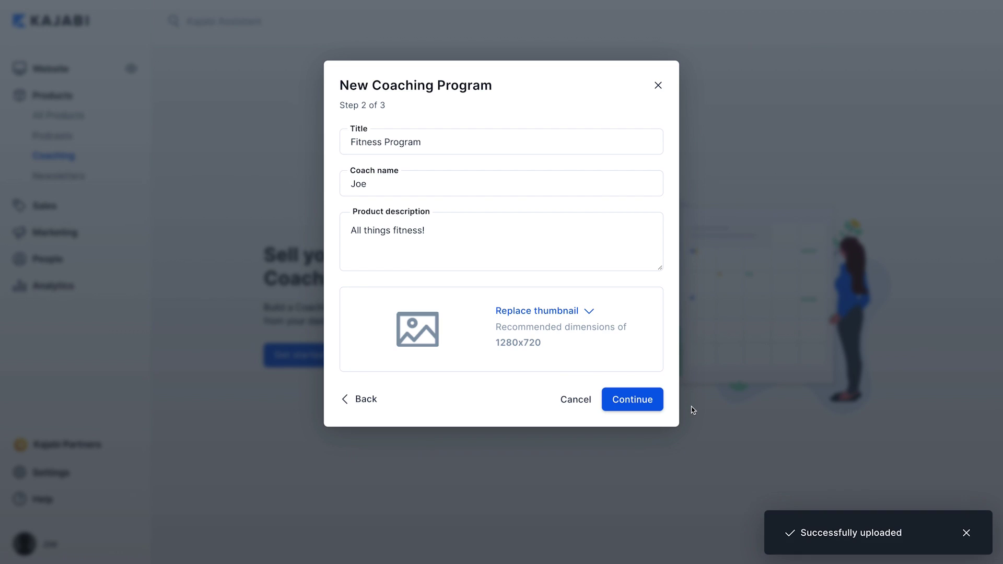
{"action": "left_click", "coordinate": [630, 415]}
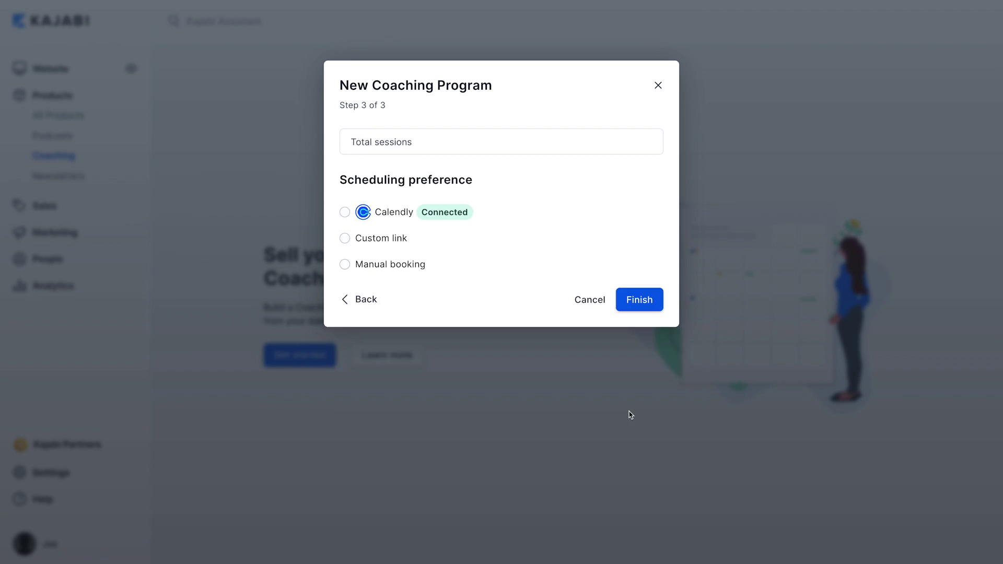
Step: Set total sessions to 6 and select Calendly as the scheduling preference
{"action": "left_click", "coordinate": [486, 140]}
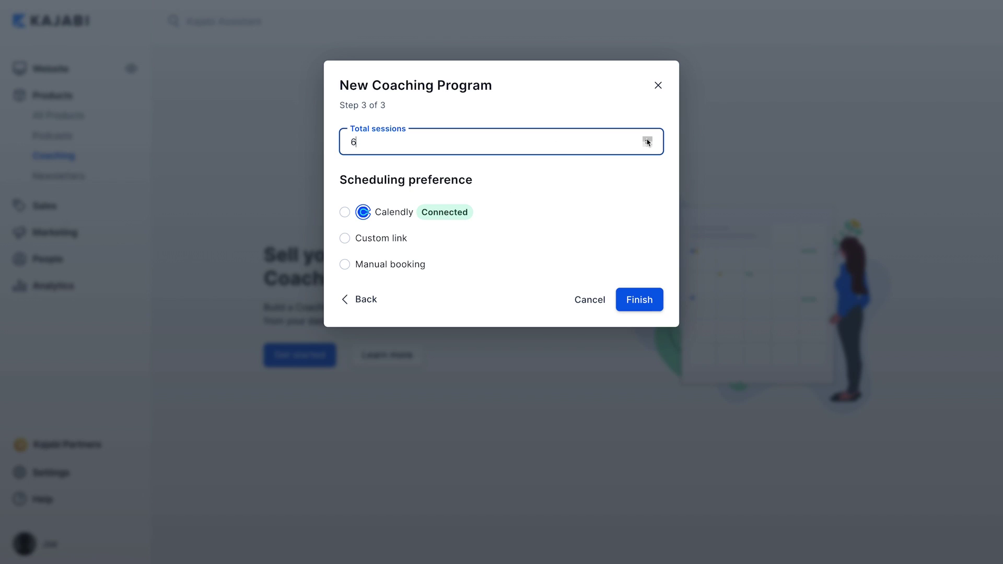
{"action": "left_click", "coordinate": [625, 178]}
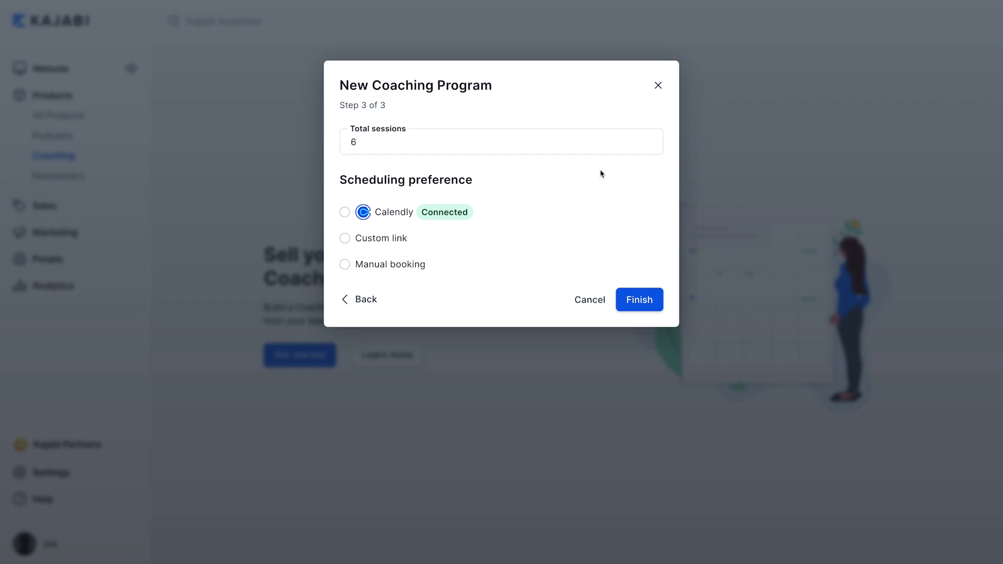
{"action": "left_click", "coordinate": [345, 212]}
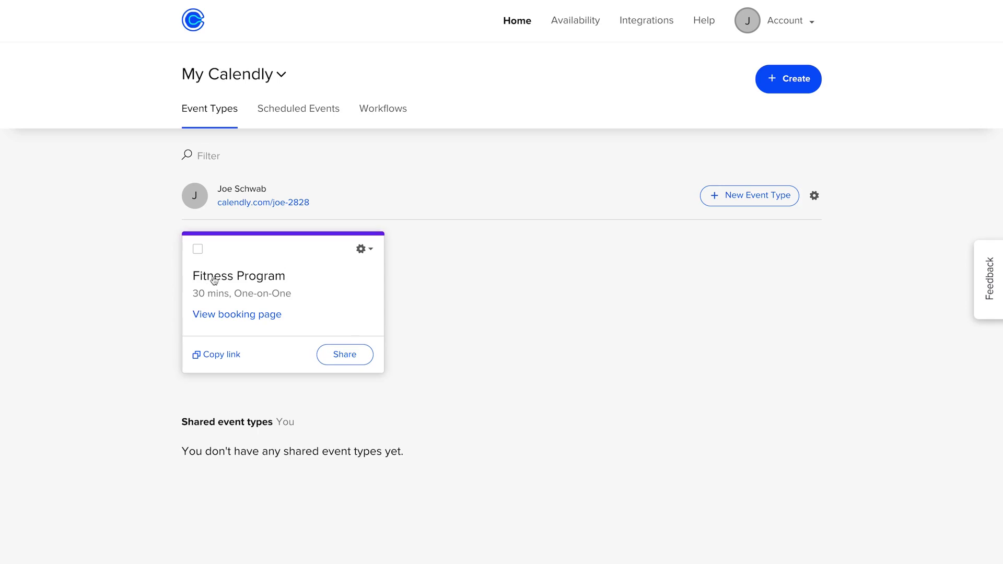
Step: Mark the Calendly Fitness Program event as secret under Additional rules and save
{"action": "left_click", "coordinate": [215, 280]}
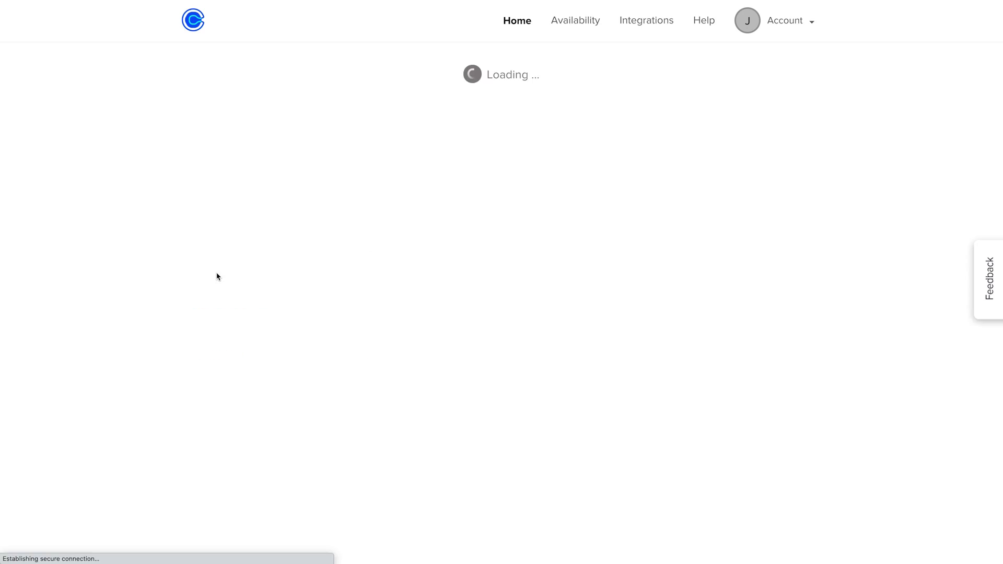
{"action": "left_click", "coordinate": [247, 218]}
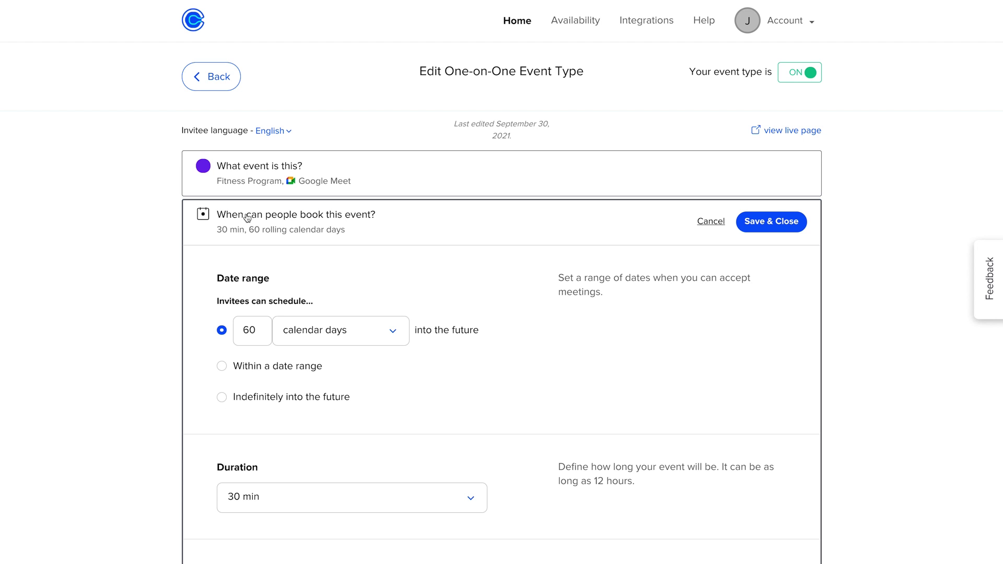
{"action": "scroll", "coordinate": [246, 271], "scroll_direction": "down", "scroll_amount": 8}
{"action": "scroll", "coordinate": [248, 278], "scroll_direction": "down", "scroll_amount": 10}
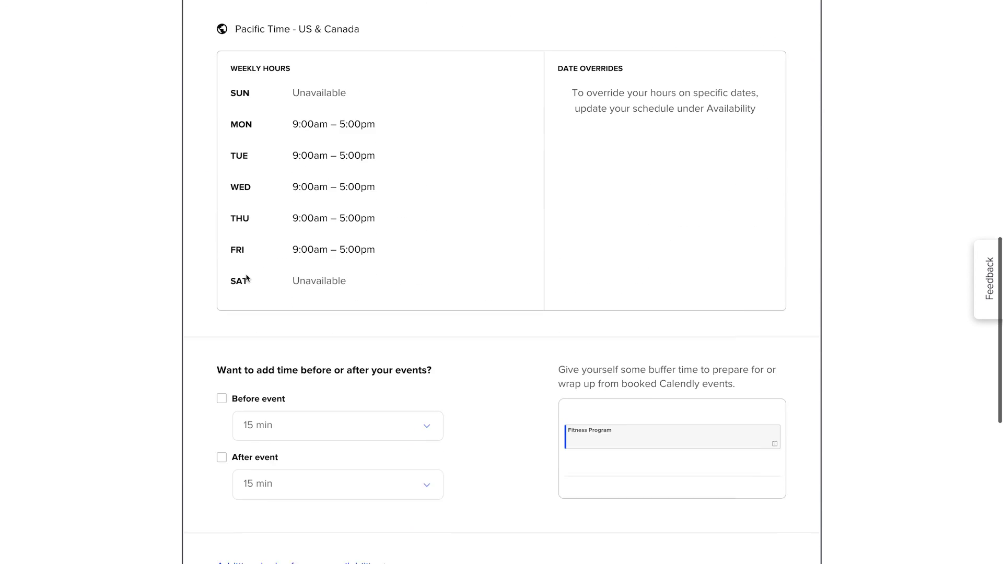
{"action": "left_click", "coordinate": [298, 293]}
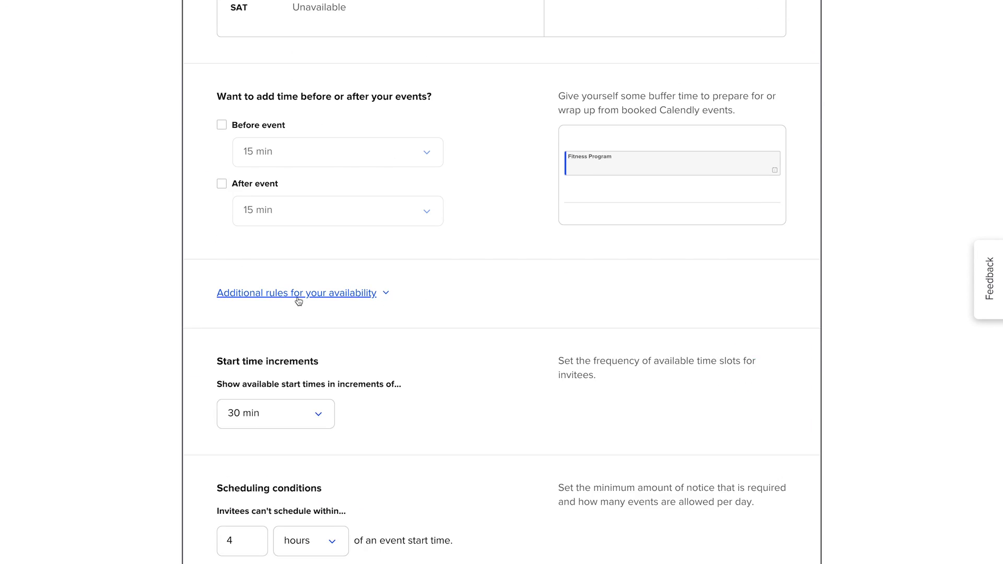
{"action": "scroll", "coordinate": [298, 301], "scroll_direction": "down", "scroll_amount": 9}
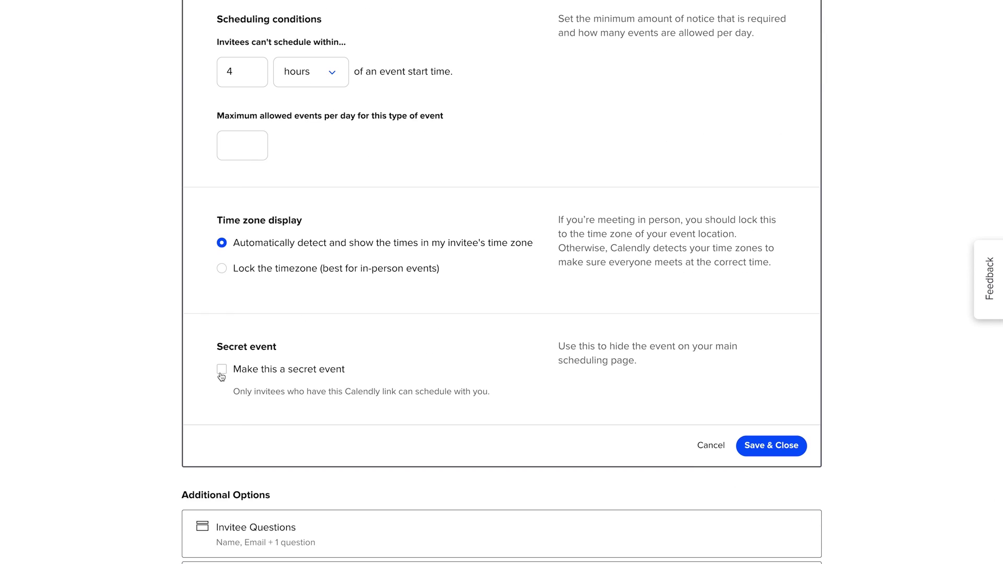
{"action": "left_click", "coordinate": [221, 372]}
{"action": "left_click", "coordinate": [755, 446]}
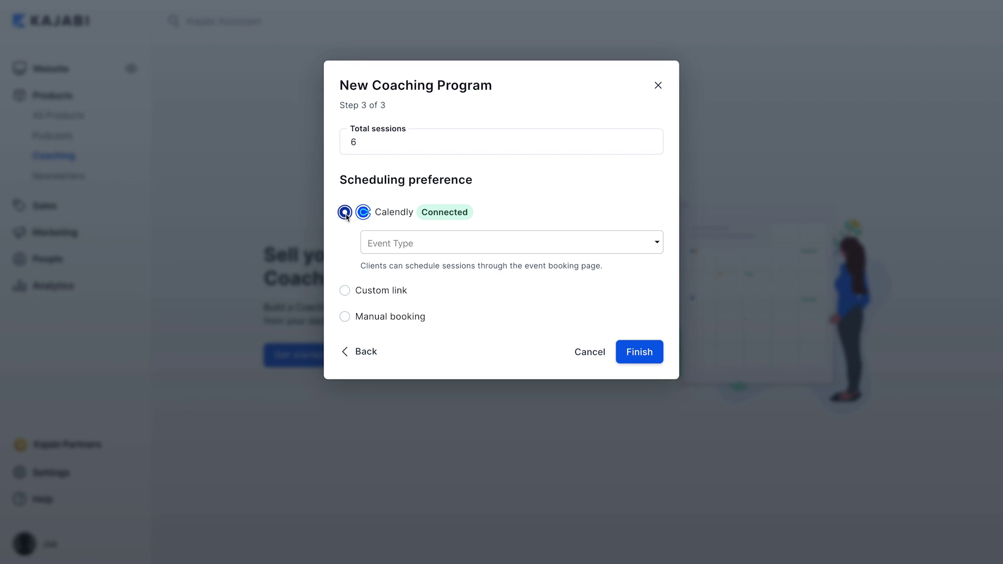
Step: Link the Fitness Program Calendly event type, keep Calendly scheduling, and finish the program
{"action": "left_click", "coordinate": [654, 243]}
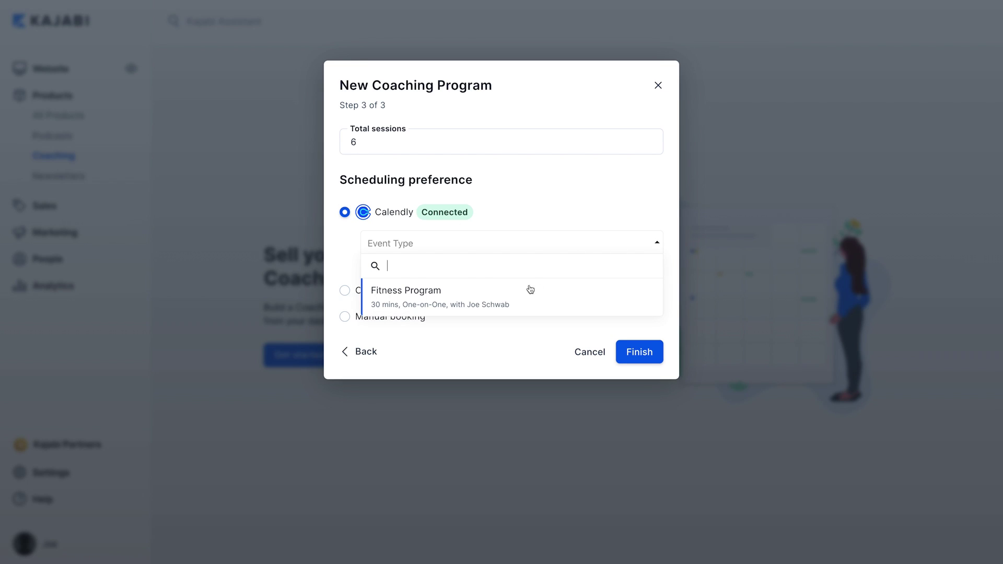
{"action": "left_click", "coordinate": [504, 303]}
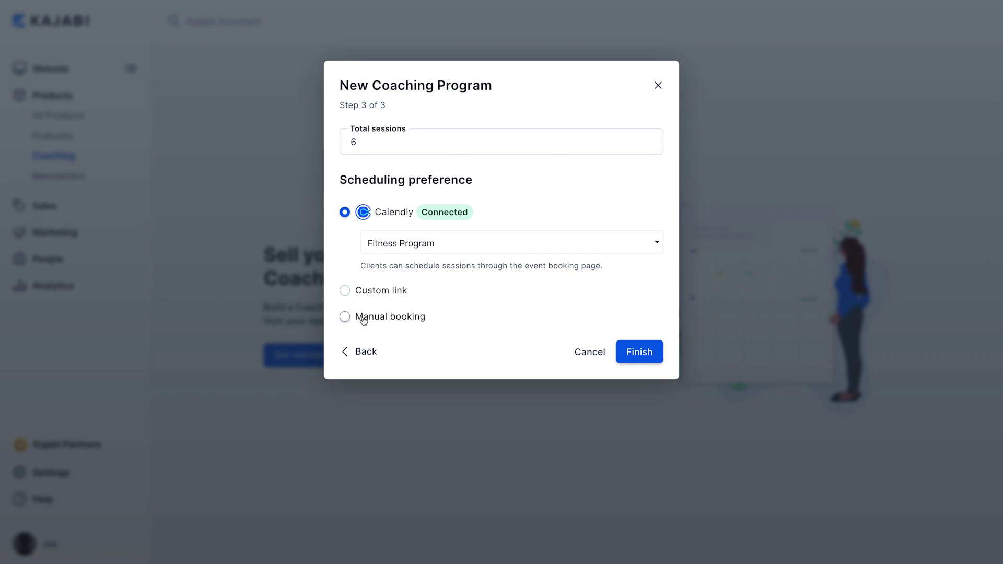
{"action": "left_click", "coordinate": [346, 317]}
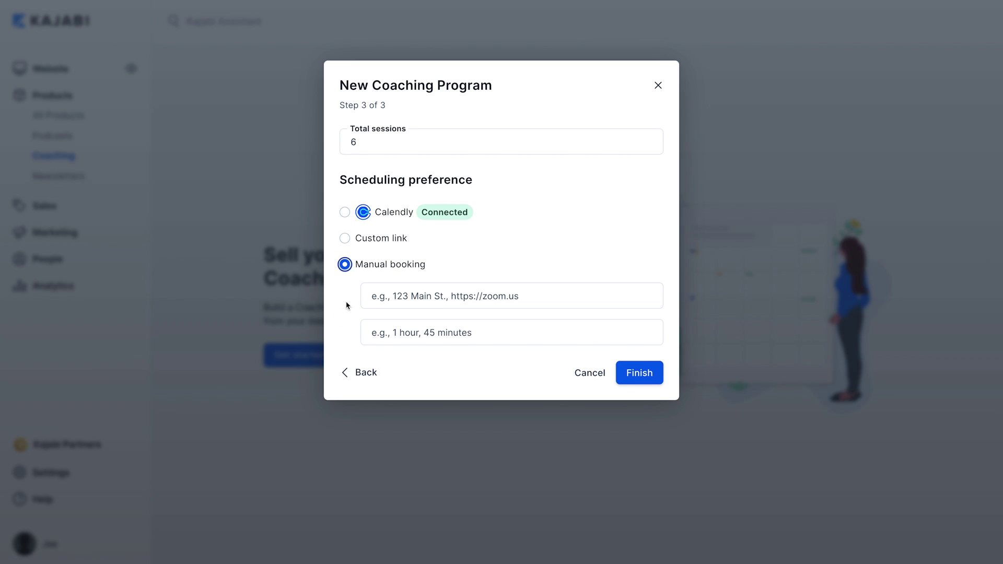
{"action": "left_click", "coordinate": [345, 239]}
{"action": "left_click", "coordinate": [414, 269]}
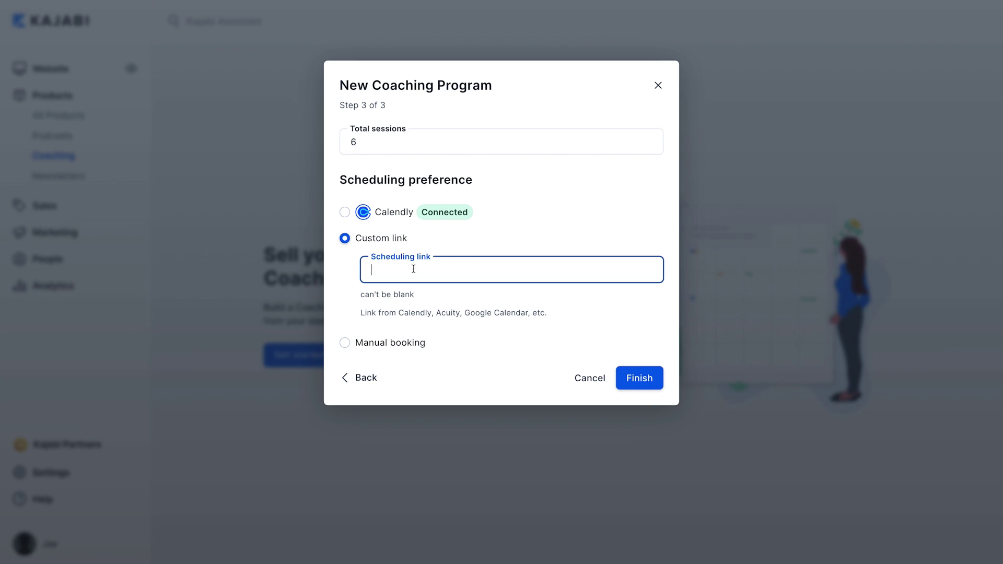
{"action": "left_click", "coordinate": [345, 212]}
{"action": "left_click", "coordinate": [637, 352]}
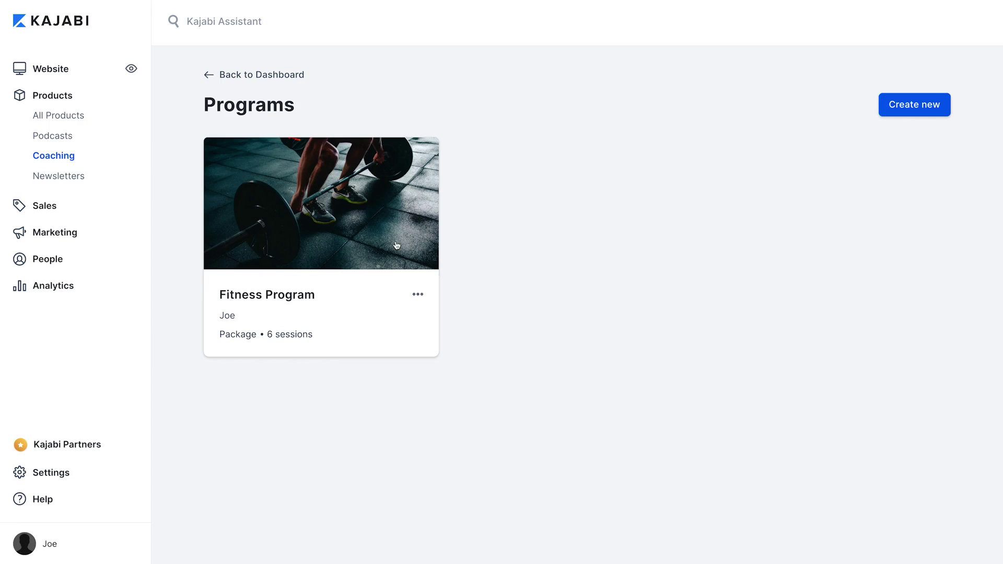
Step: Open the Fitness Program's package outline and bring up Session 1 for editing
{"action": "left_click", "coordinate": [397, 246]}
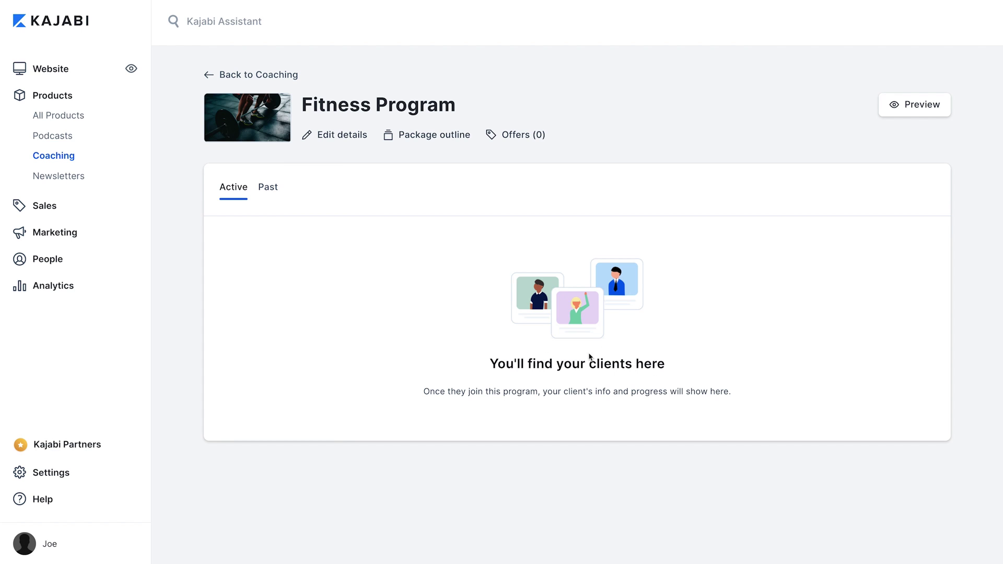
{"action": "left_click", "coordinate": [421, 133]}
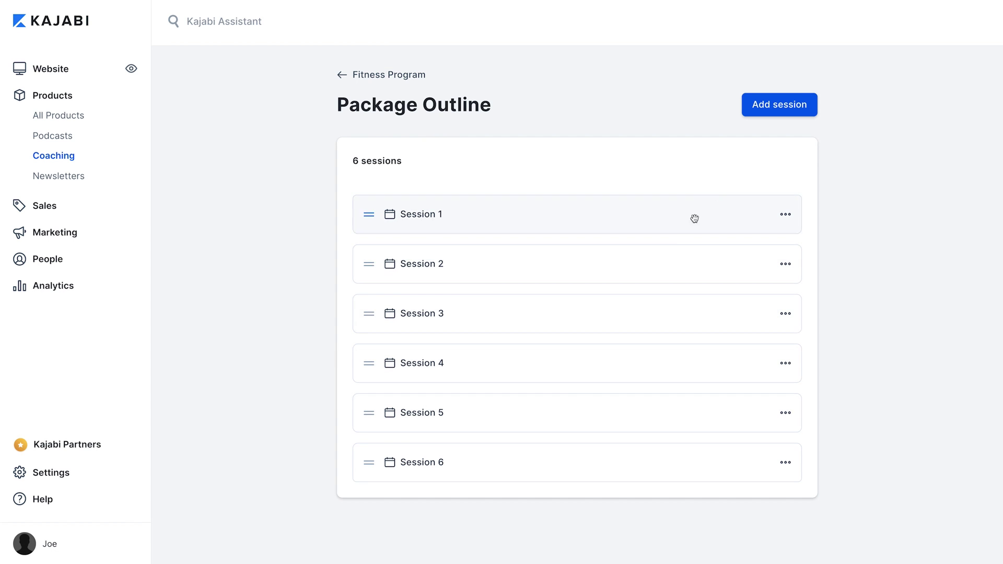
{"action": "left_click", "coordinate": [786, 110]}
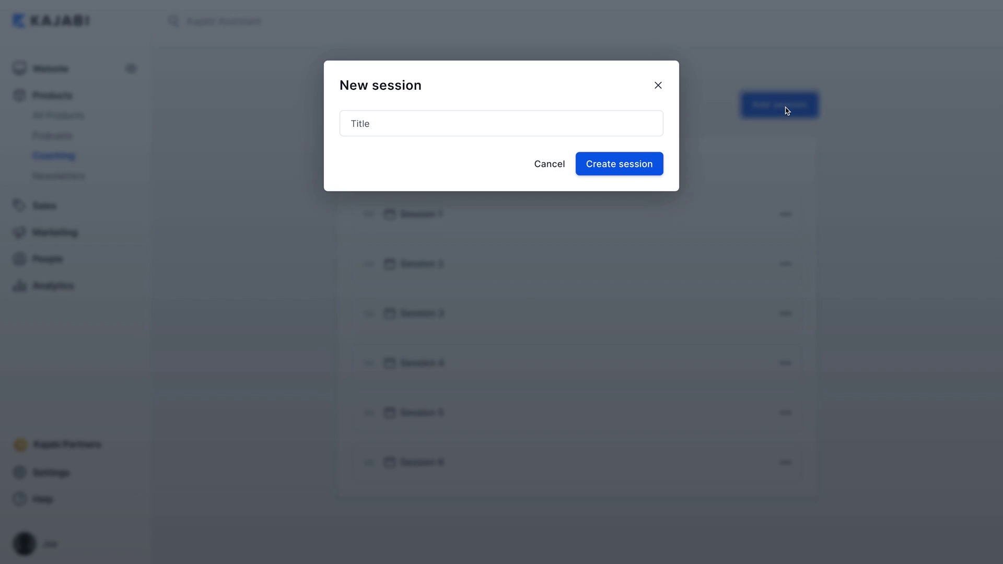
{"action": "left_click", "coordinate": [659, 86]}
{"action": "left_click", "coordinate": [785, 218]}
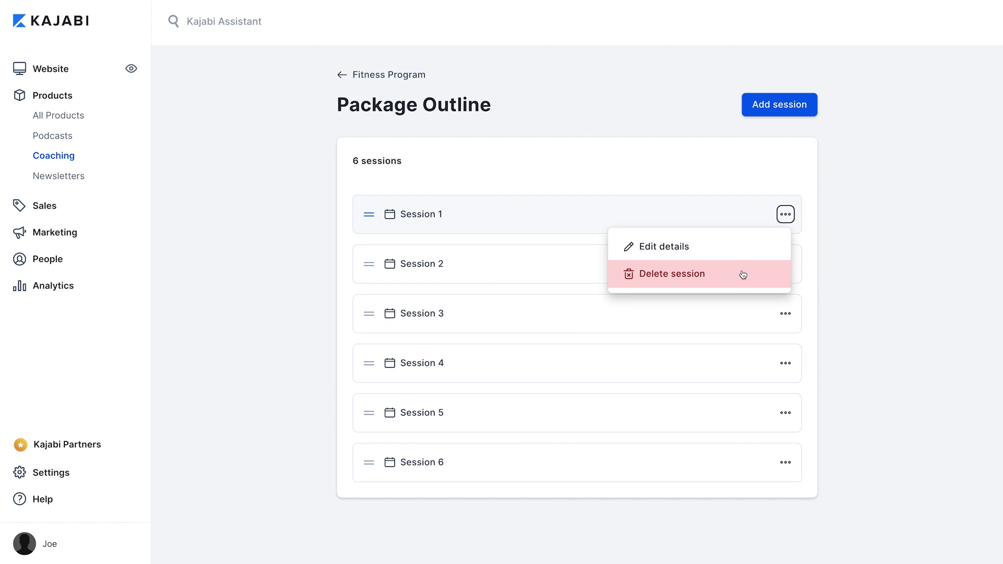
{"action": "left_click", "coordinate": [370, 216]}
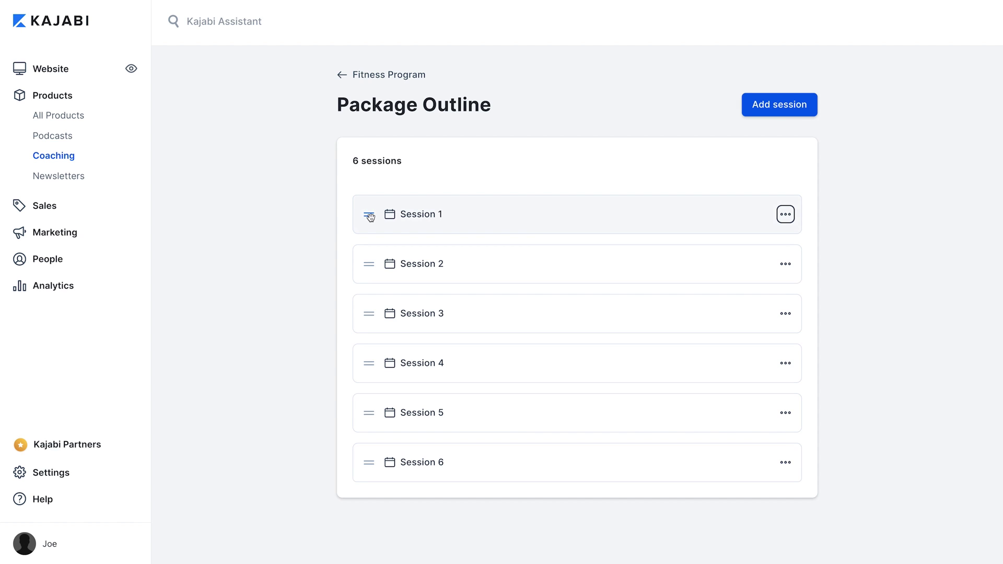
{"action": "left_click", "coordinate": [425, 220]}
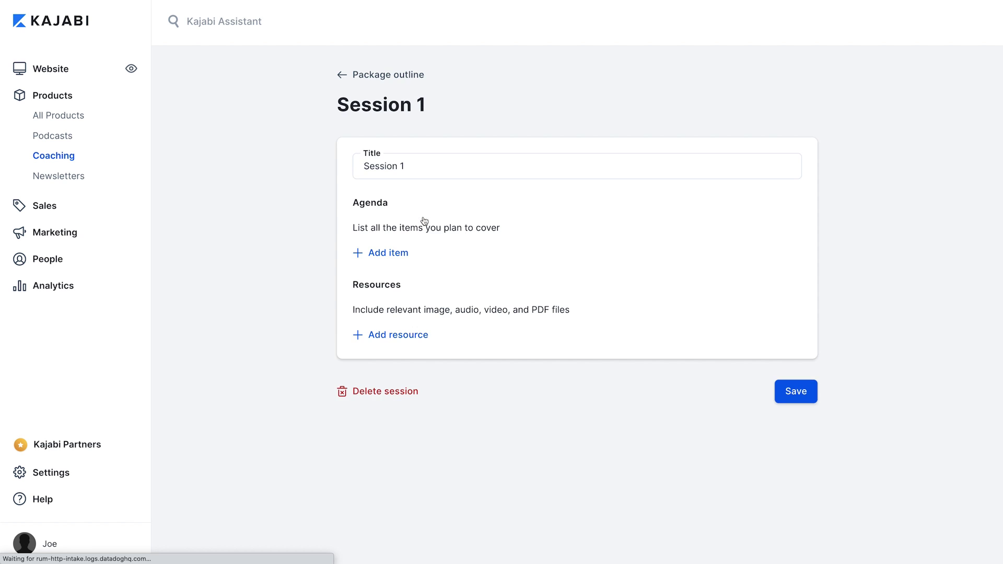
Step: Attach Weekly_Meal_Plan.pdf, add agenda item 'Weekly Progress', and save Session 1
{"action": "left_click", "coordinate": [391, 337]}
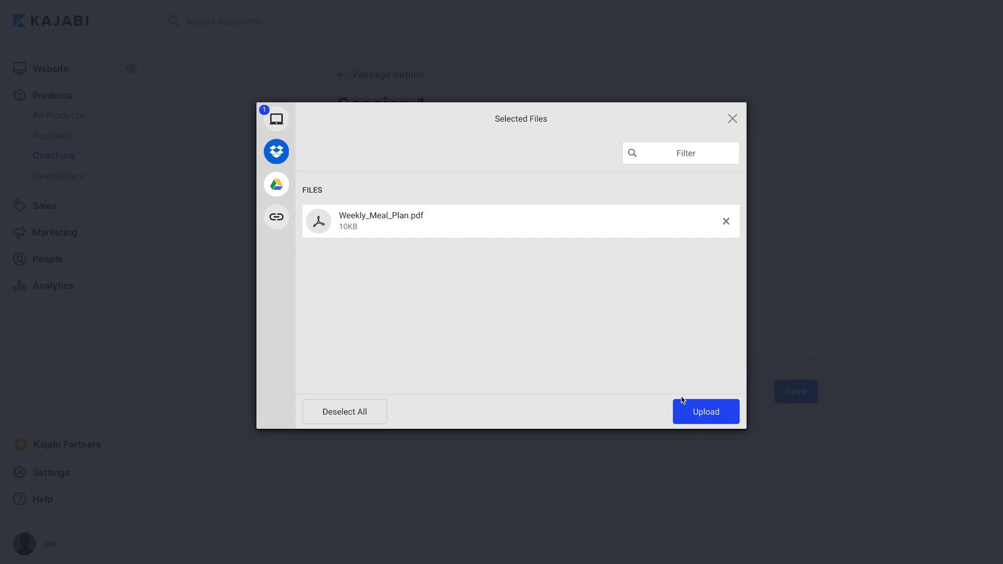
{"action": "left_click", "coordinate": [694, 415]}
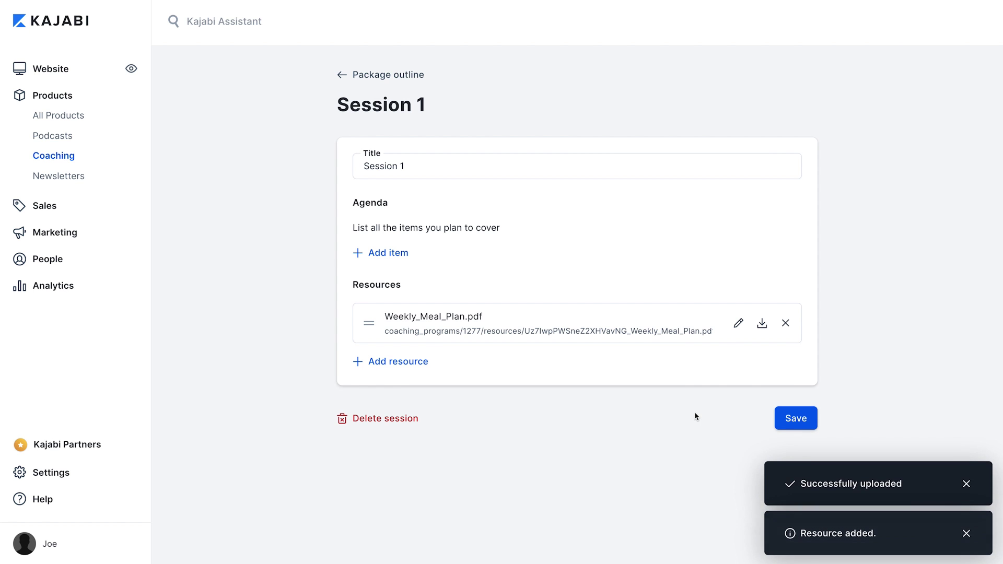
{"action": "left_click", "coordinate": [401, 254]}
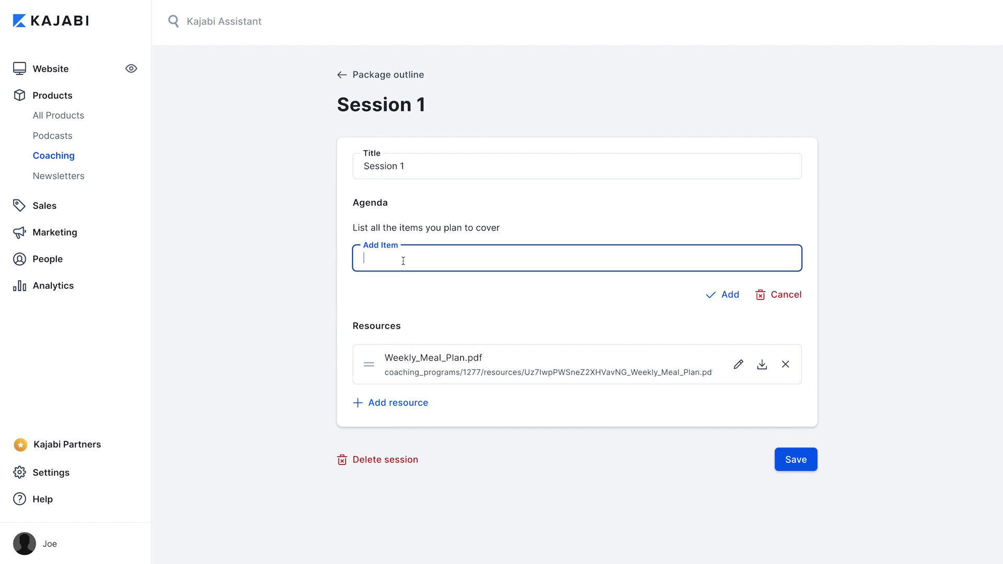
{"action": "type", "text": "Weekly Progress"}
{"action": "left_click", "coordinate": [726, 295]}
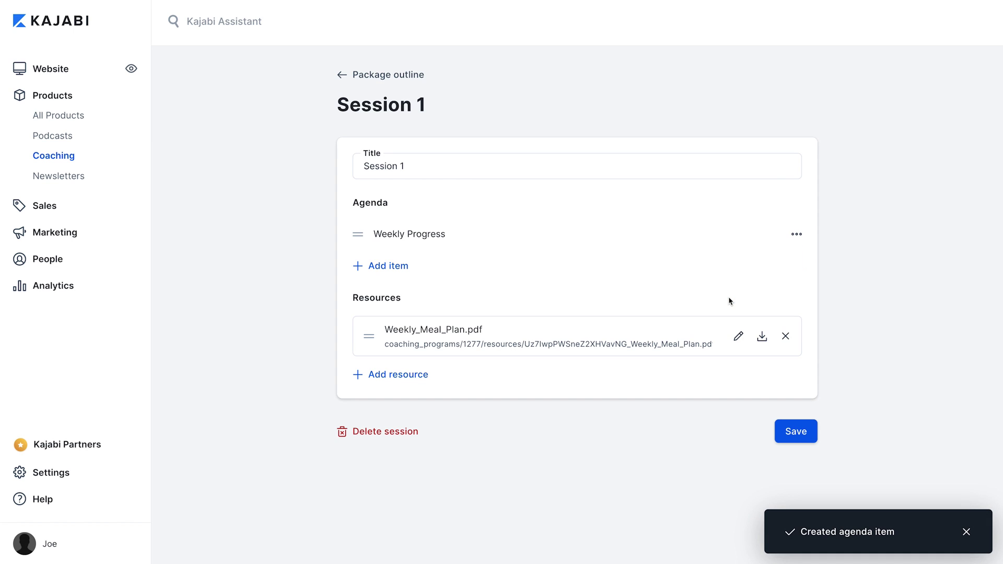
{"action": "left_click", "coordinate": [790, 433]}
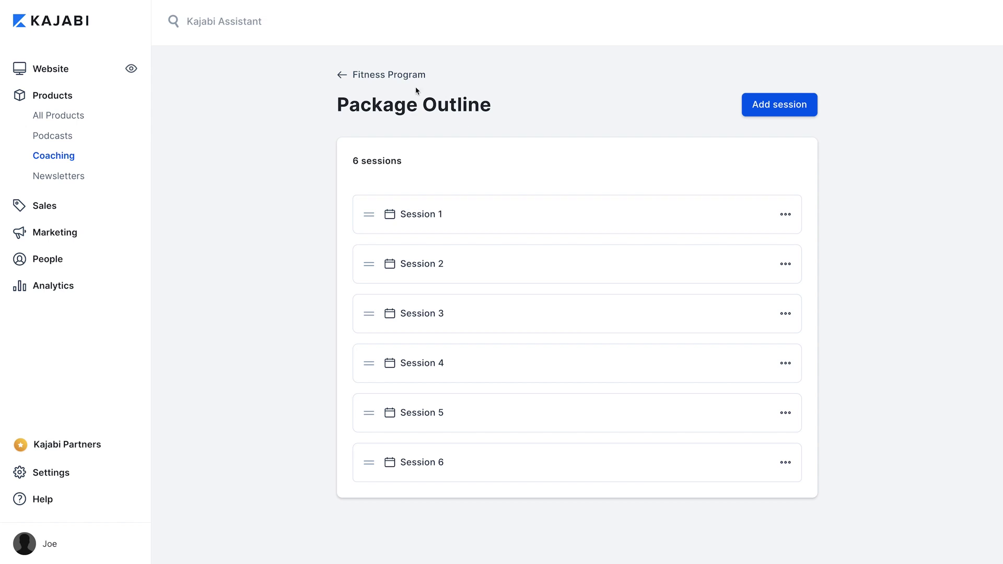
Step: Preview the Fitness Program as a client and view Session 1 in the preview
{"action": "left_click", "coordinate": [402, 74]}
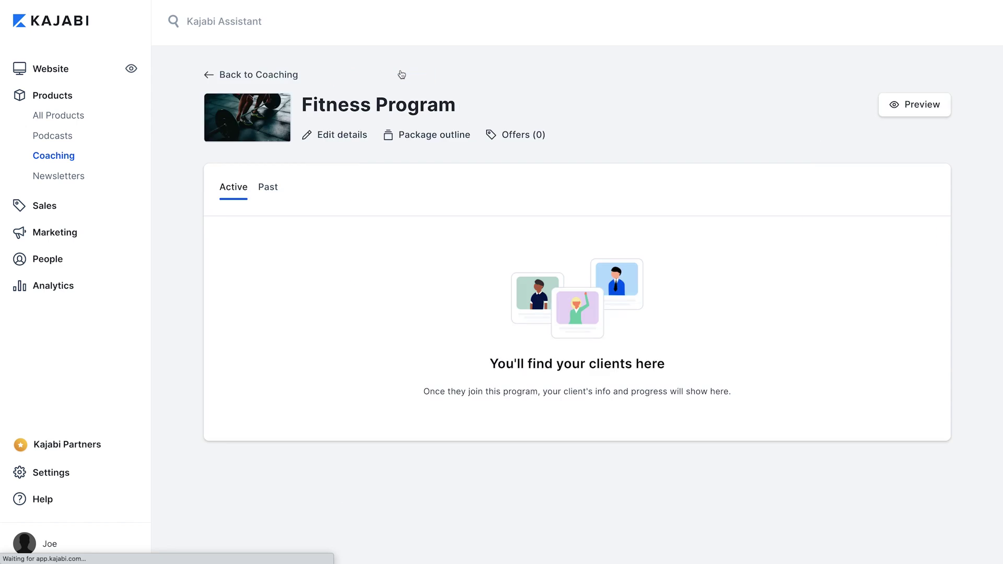
{"action": "left_click", "coordinate": [898, 111]}
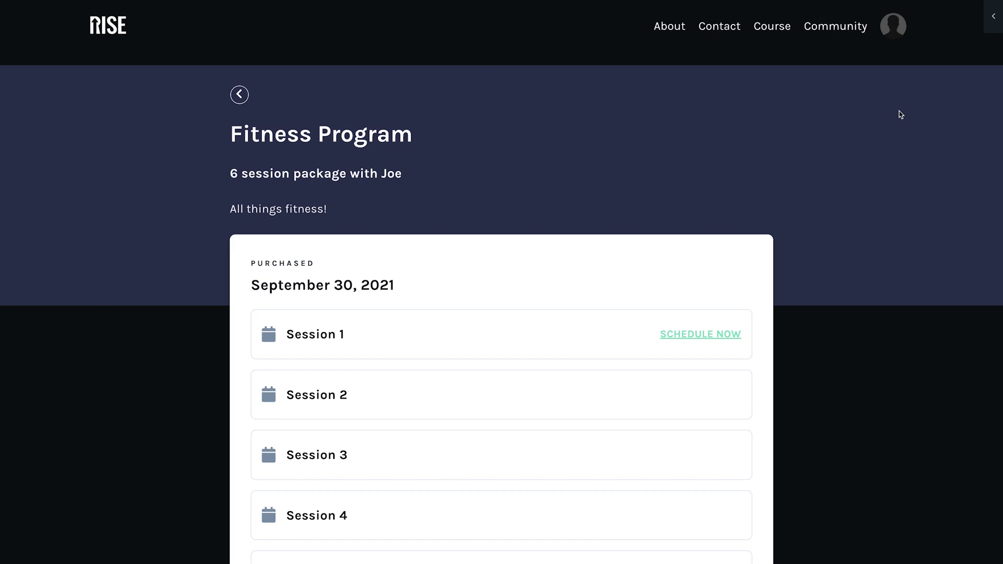
{"action": "left_click", "coordinate": [326, 336]}
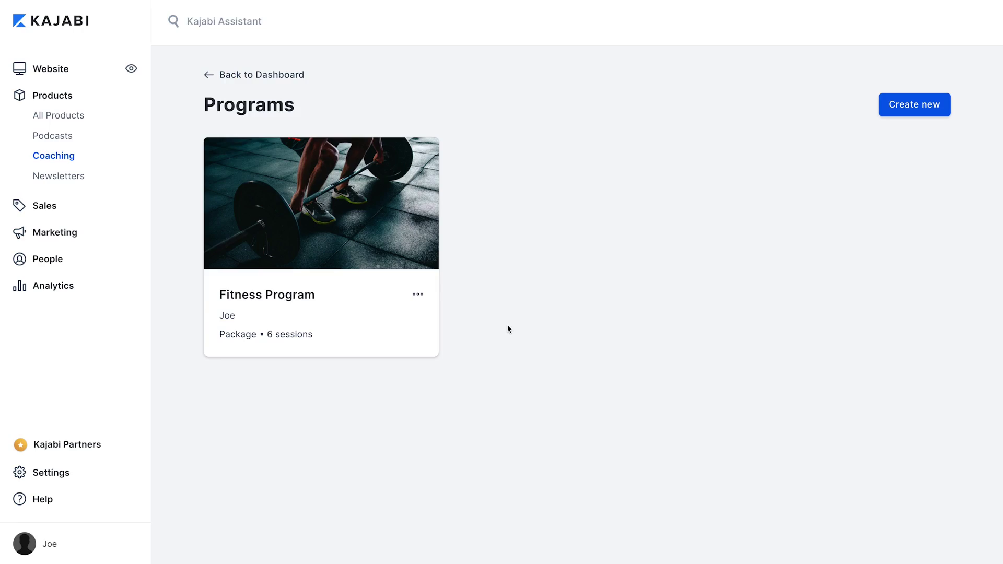
Step: Create a new offer titled 'Fitness Program Offer' from the program's Offers section
{"action": "left_click", "coordinate": [410, 253]}
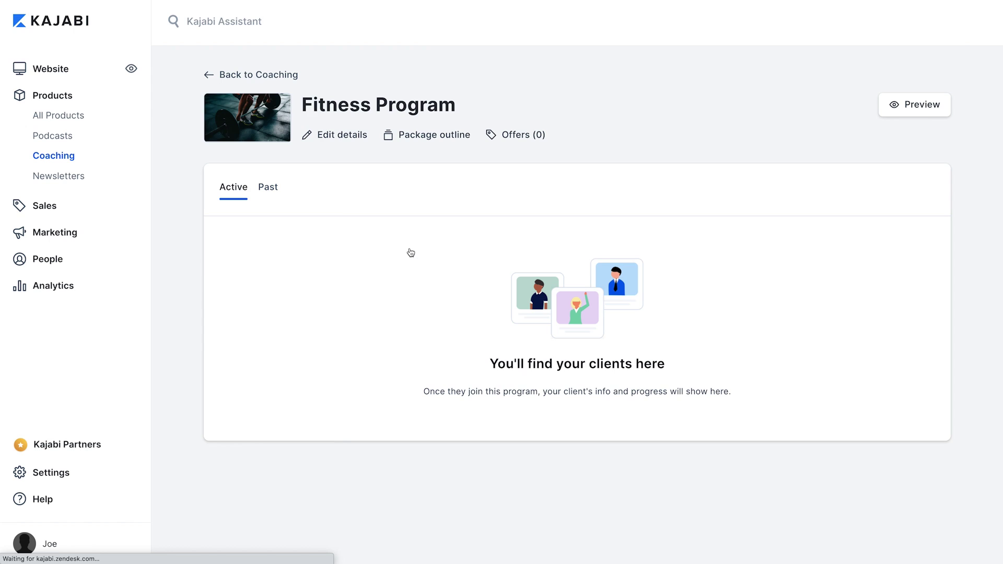
{"action": "left_click", "coordinate": [515, 136]}
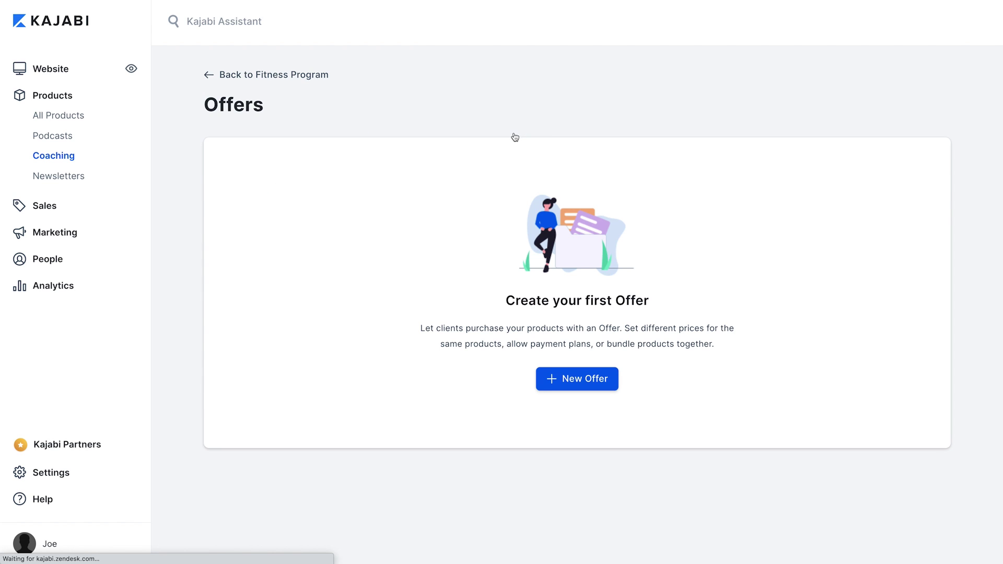
{"action": "left_click", "coordinate": [568, 380]}
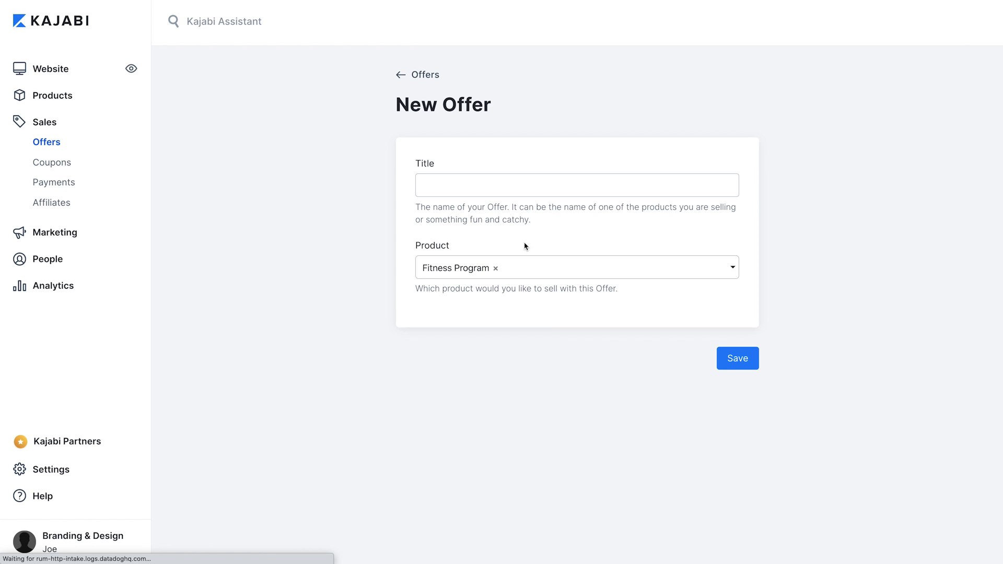
{"action": "left_click", "coordinate": [510, 190]}
{"action": "type", "text": "Fitness Program Offer"}
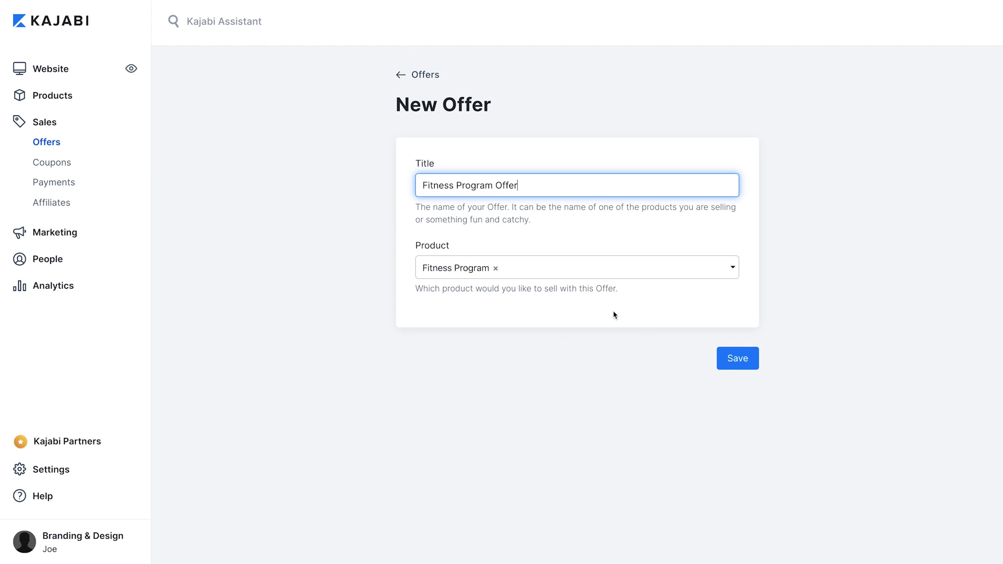
{"action": "left_click", "coordinate": [718, 358]}
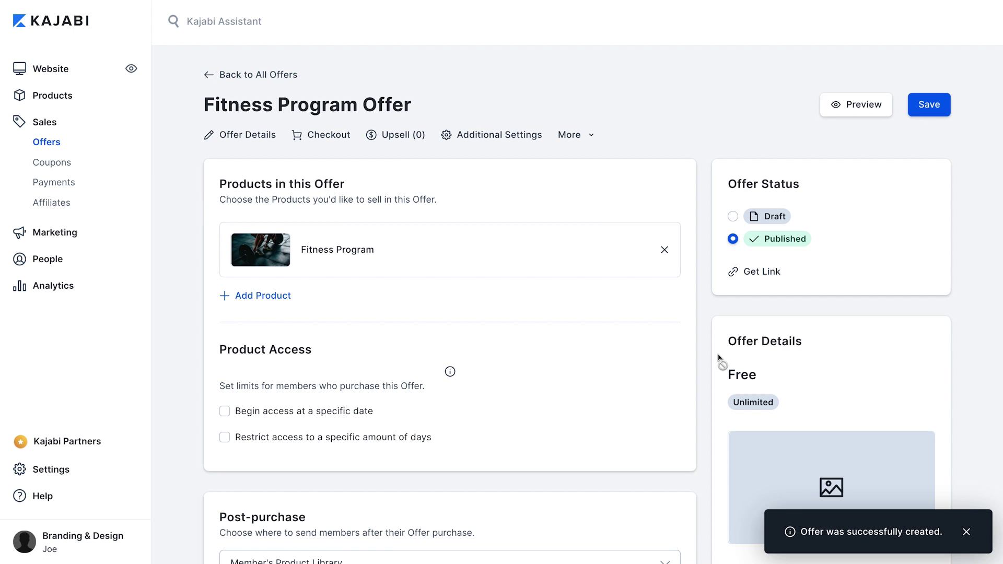